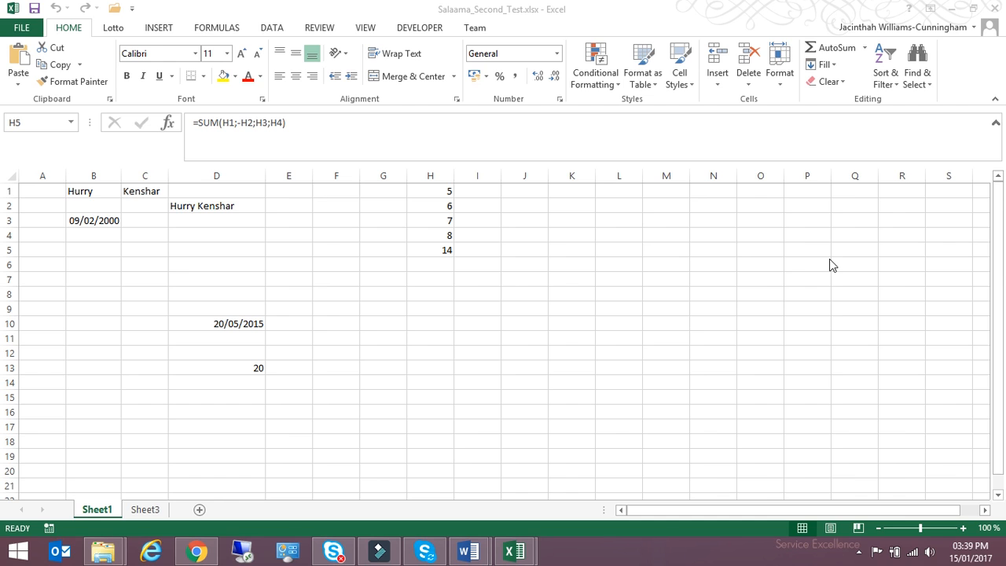
Examine the name-joining formula in D2, its source cells B1 and C1, the date formula in B3 and the sum formula in H5
left_click(205, 206)
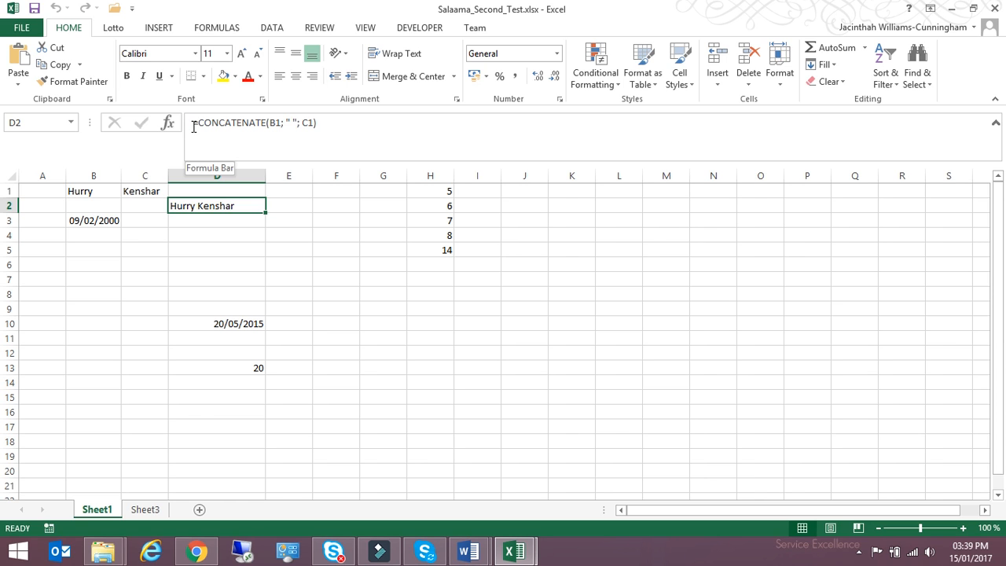
left_click(88, 194)
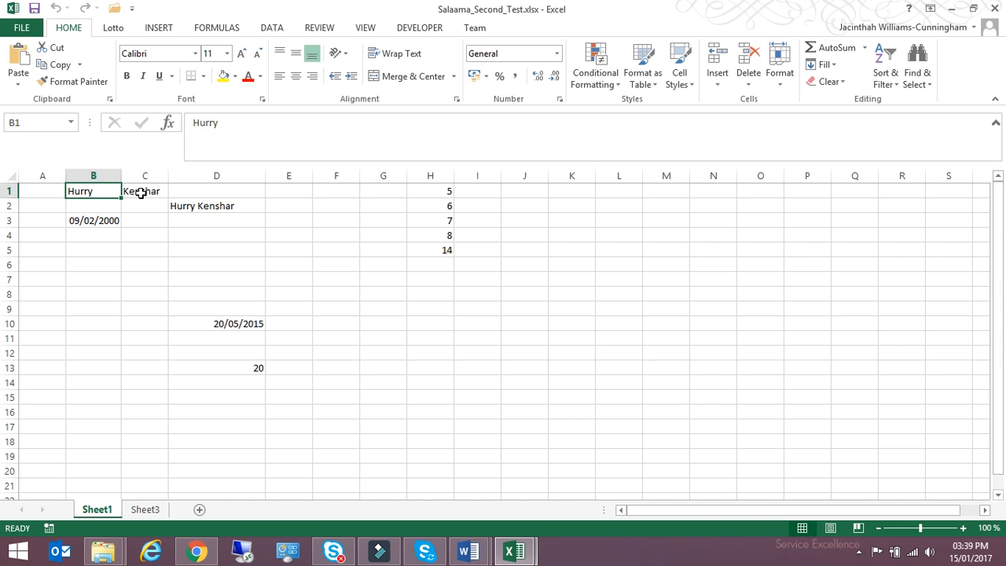
left_click(139, 193)
left_click(191, 206)
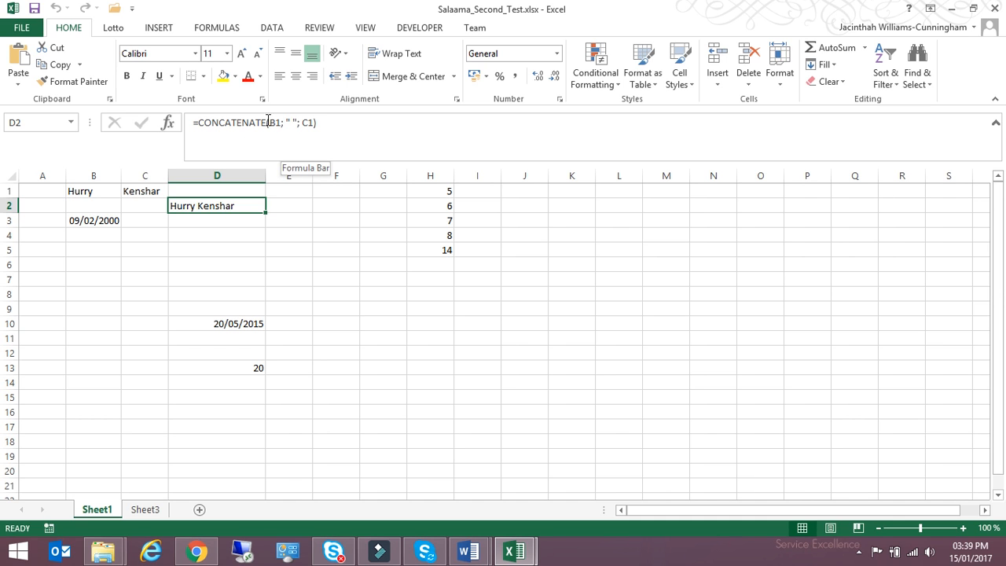
left_click(89, 220)
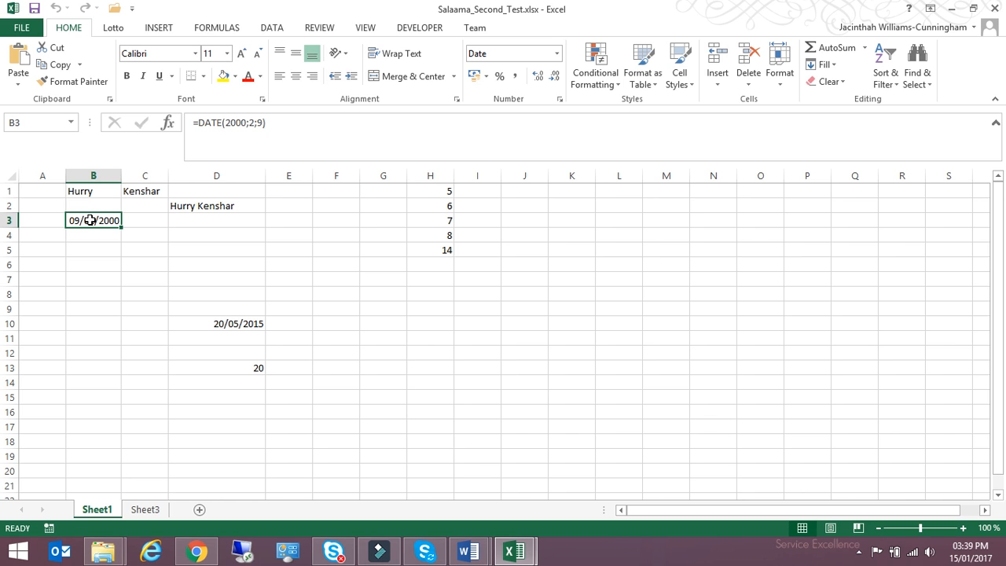
left_click(446, 251)
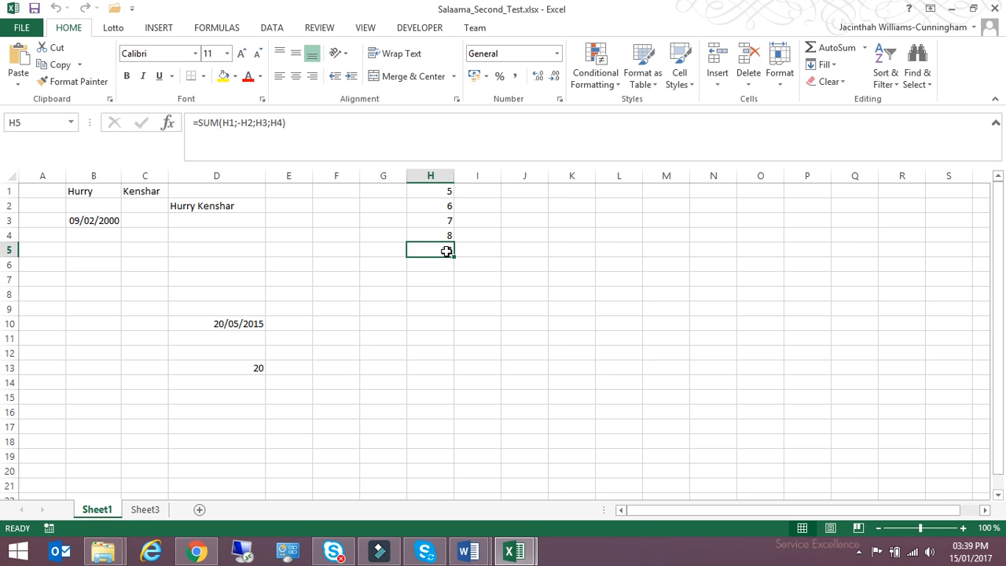
left_click_drag(306, 124, 182, 126)
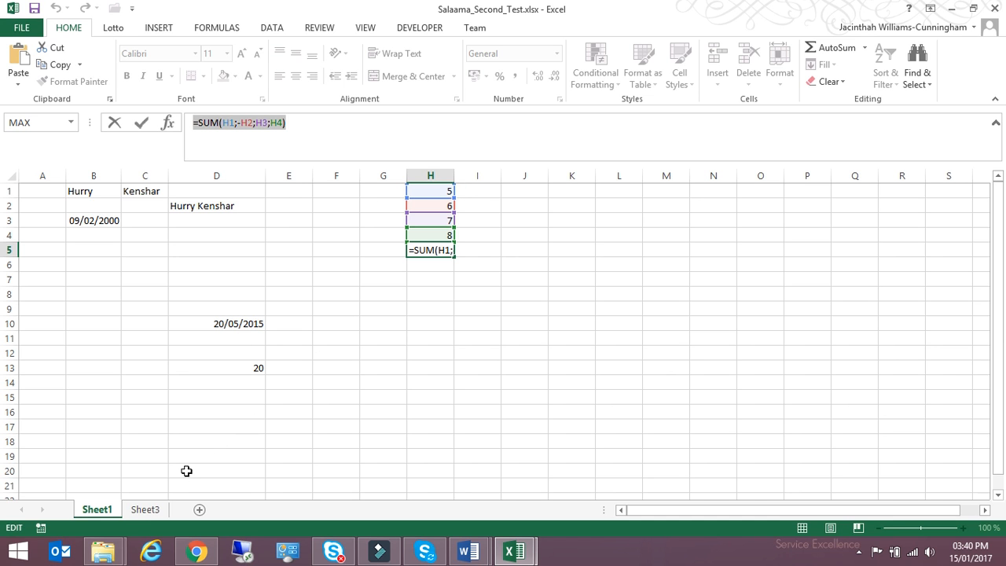
left_click(146, 509)
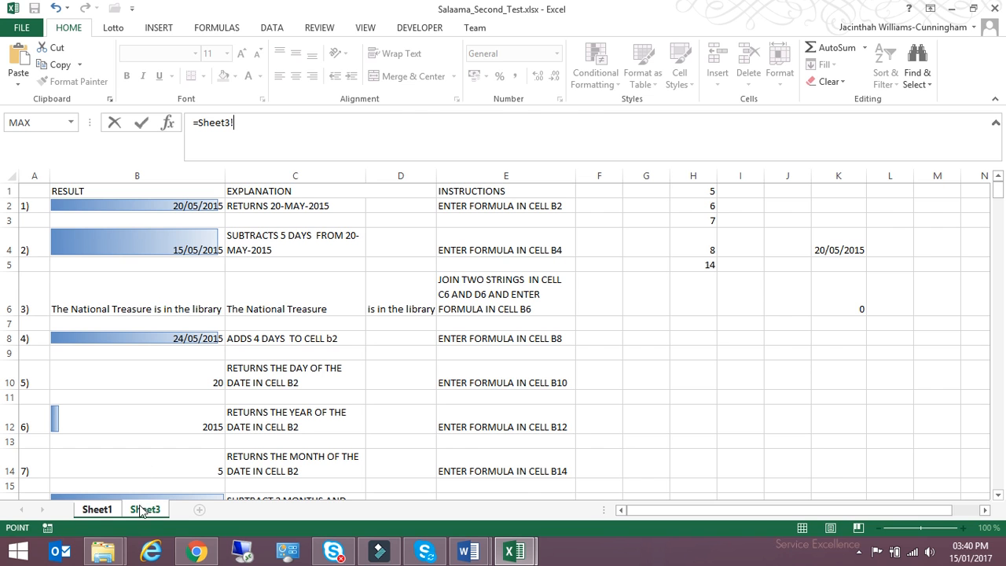
left_click(490, 209)
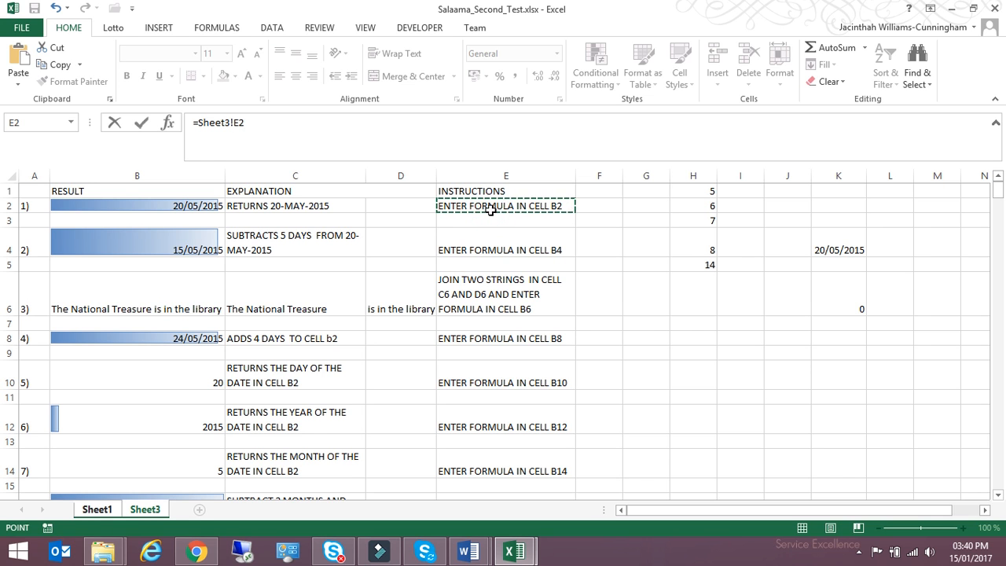
key("Escape")
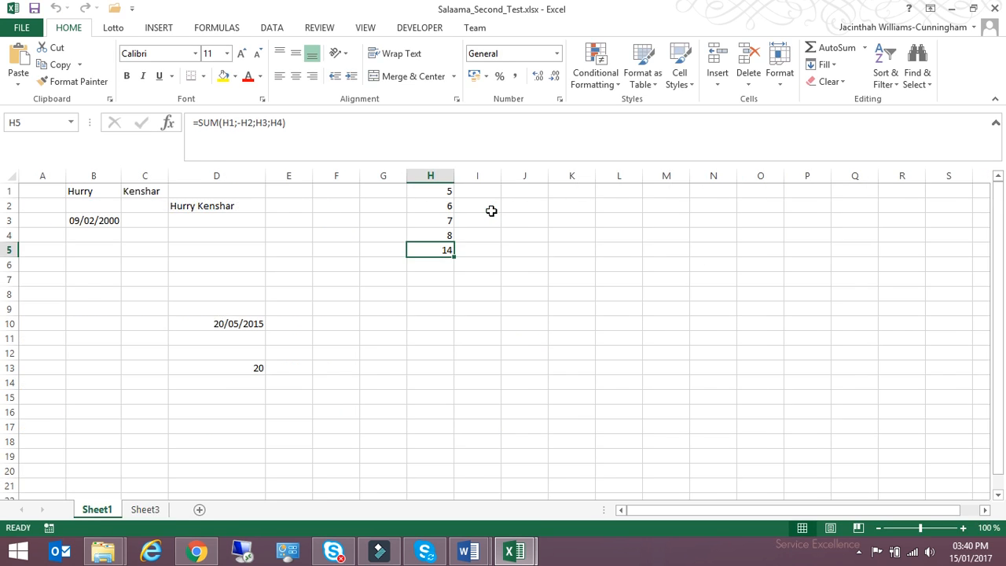
Review the first three exercises on Sheet3, inspecting the formulas in cells B2, B4 and B6
left_click(146, 511)
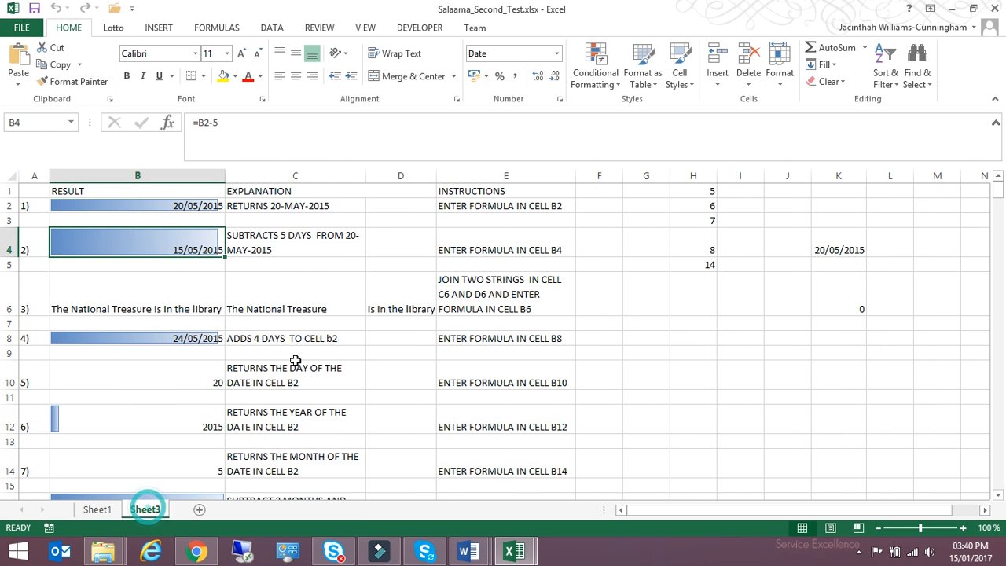
left_click(497, 210)
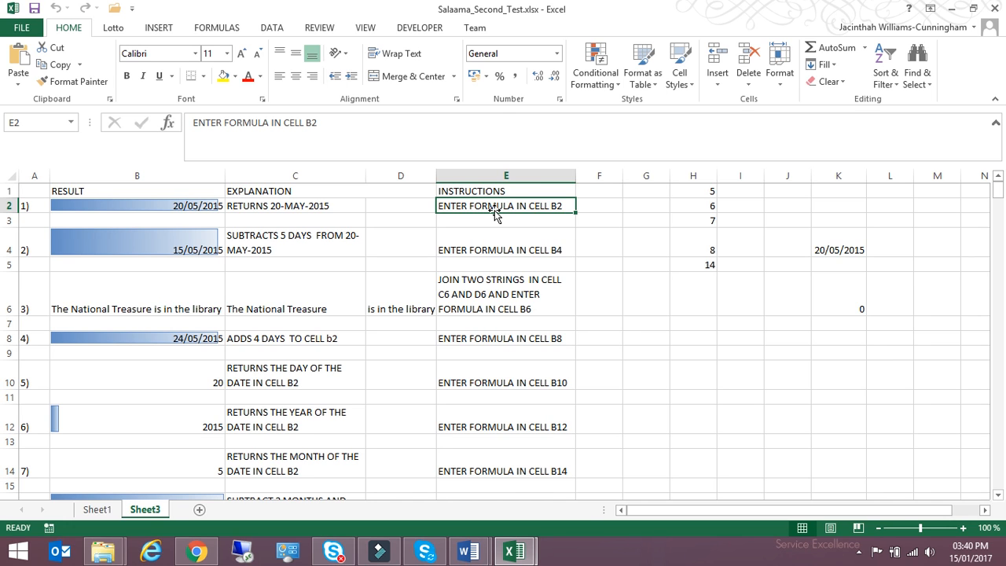
left_click(284, 206)
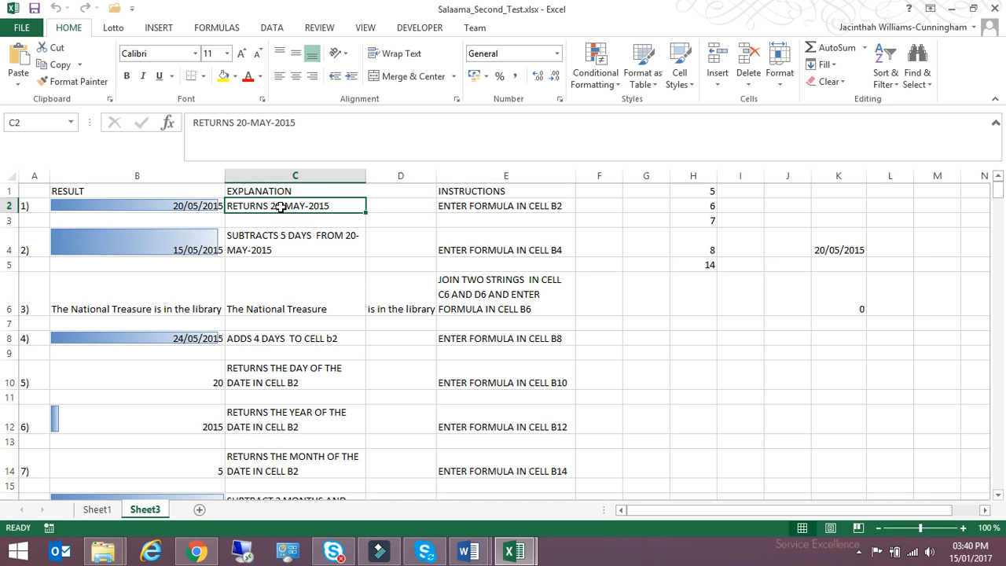
left_click(195, 206)
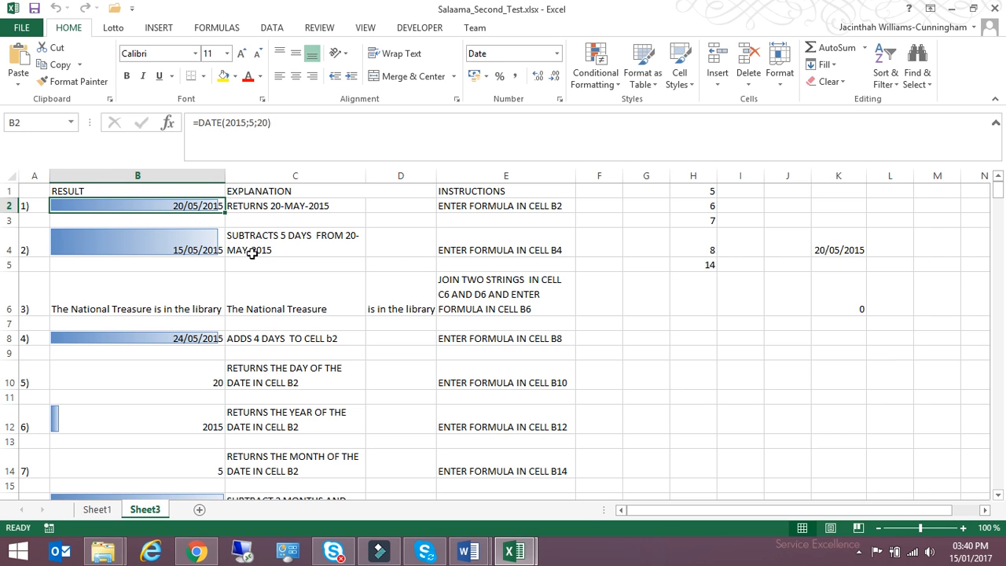
left_click(176, 250)
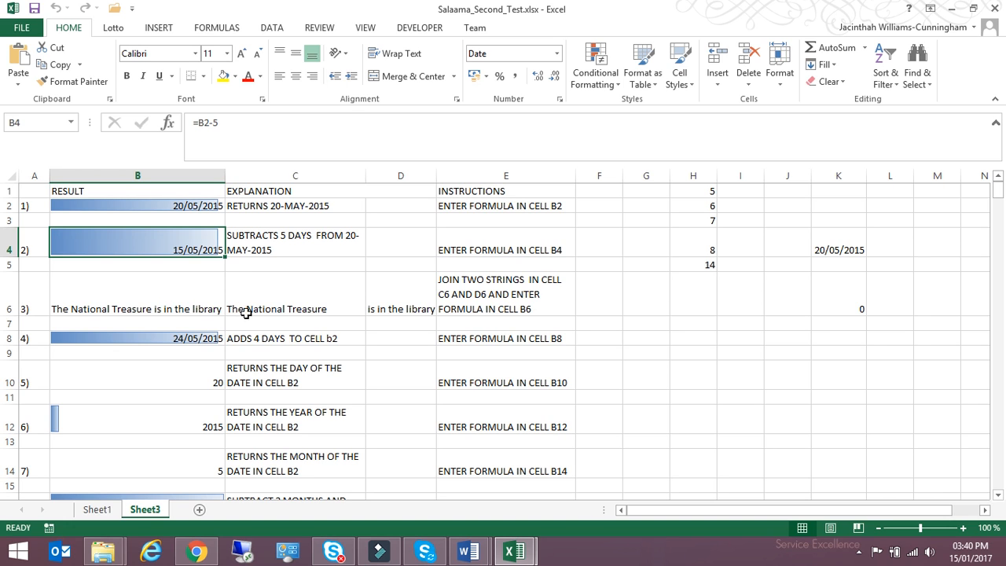
left_click(183, 306)
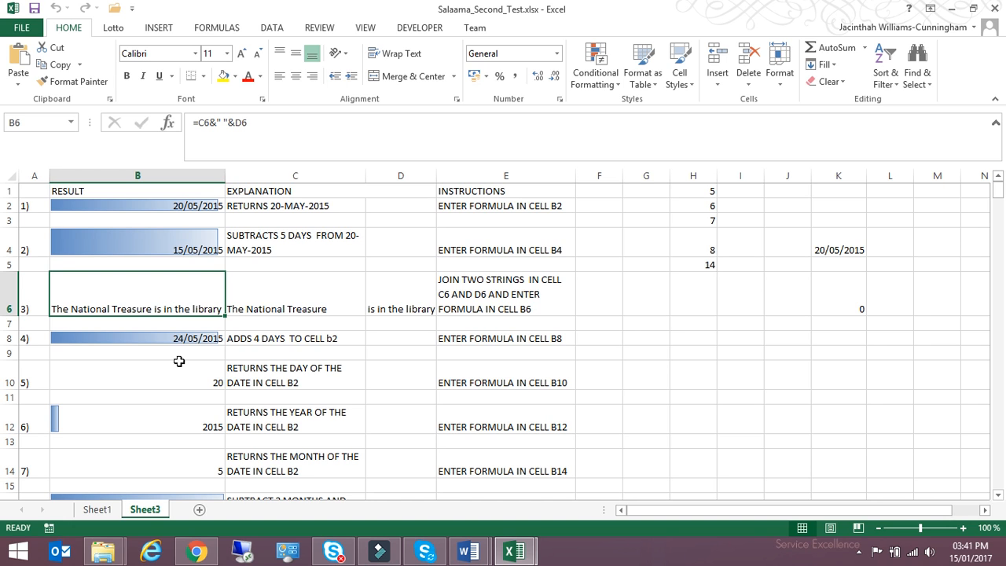
Inspect the date formulas in B8, B10, B12 and B14 on Sheet3, plus the exercise 9 instruction in E18
left_click(184, 337)
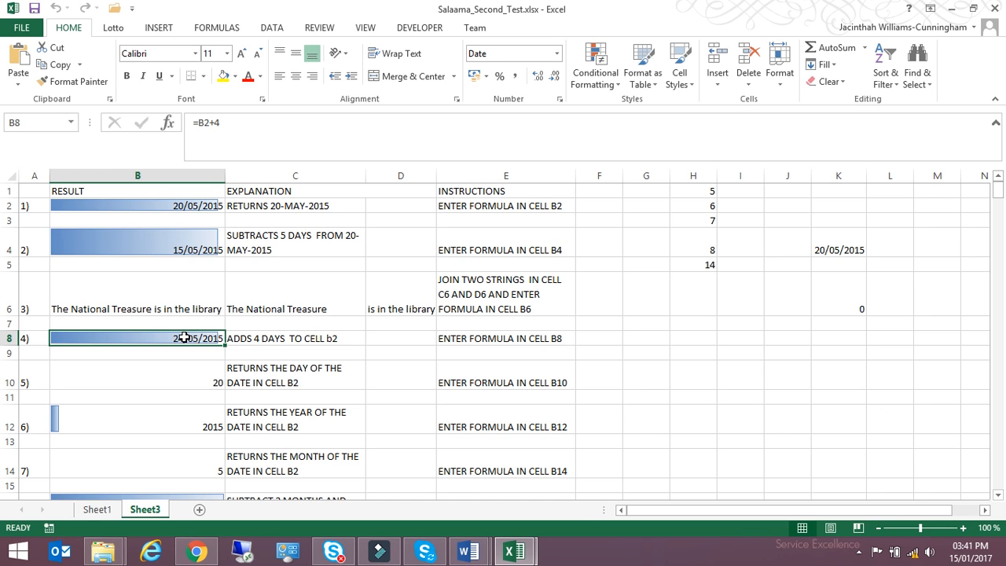
left_click(201, 383)
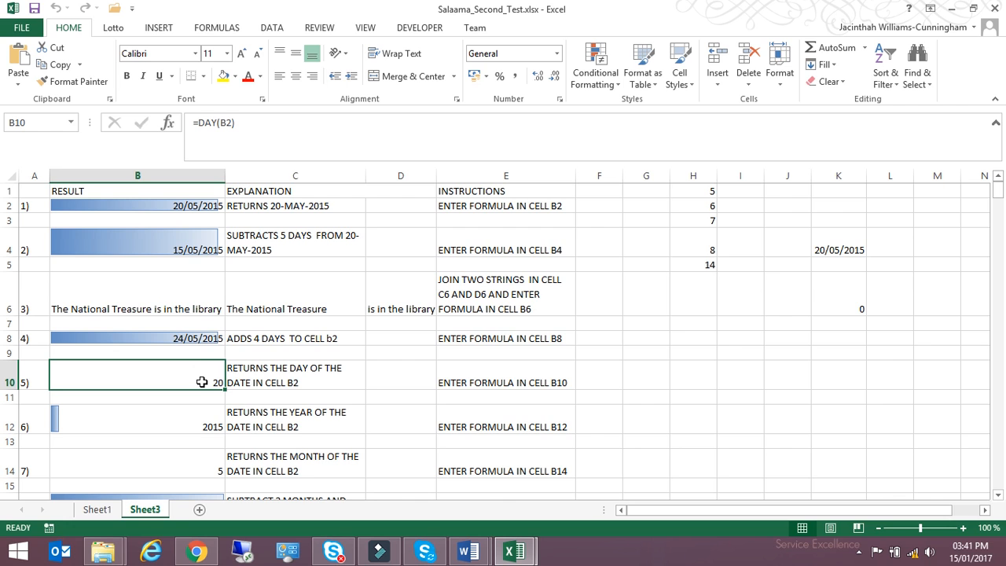
left_click(198, 424)
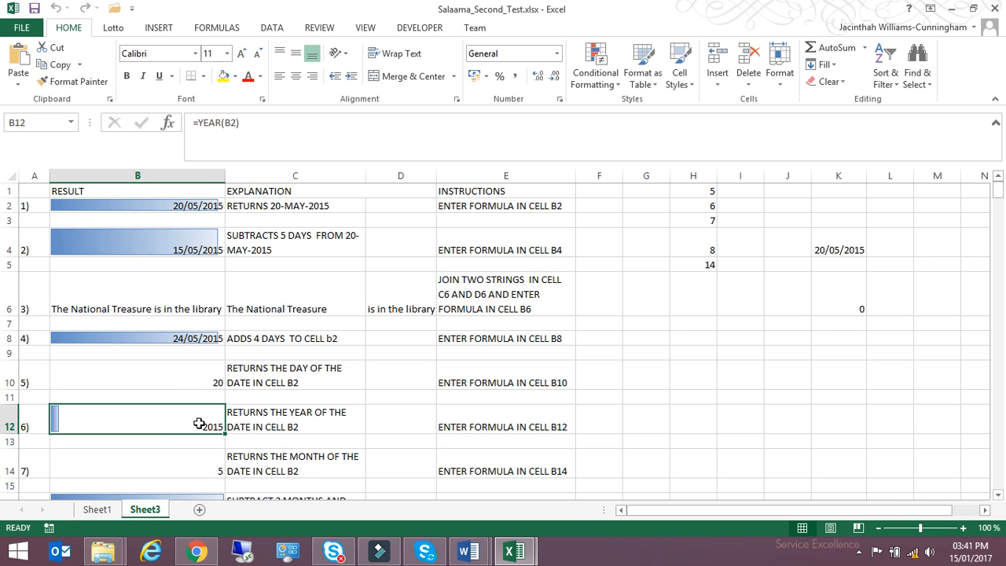
left_click(205, 471)
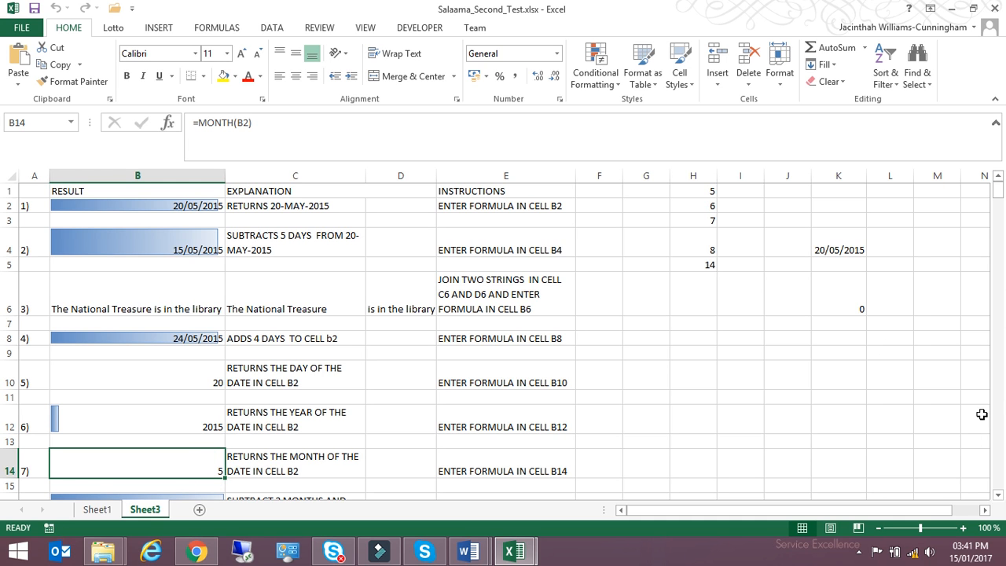
scroll(999, 489, "down", 5)
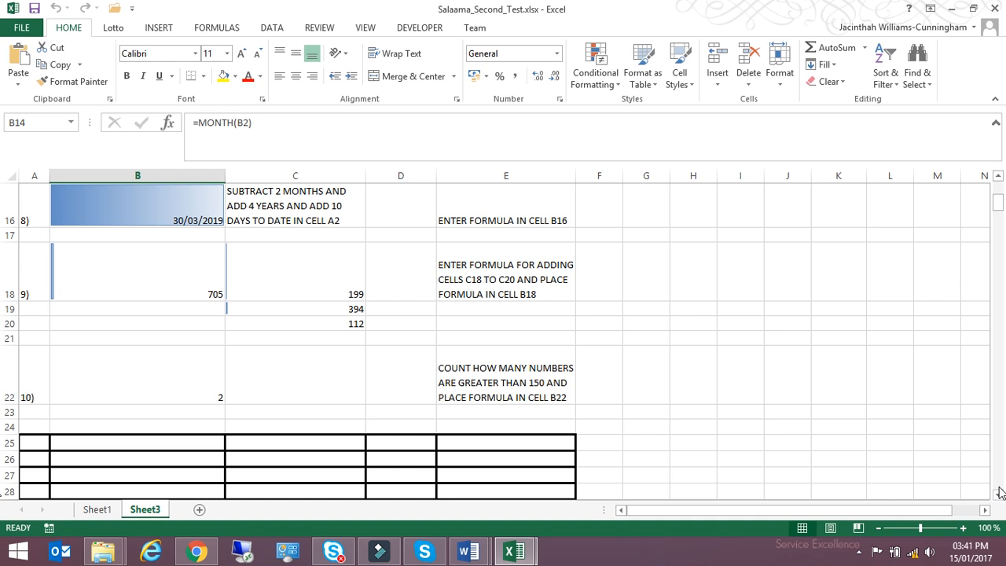
left_click(466, 286)
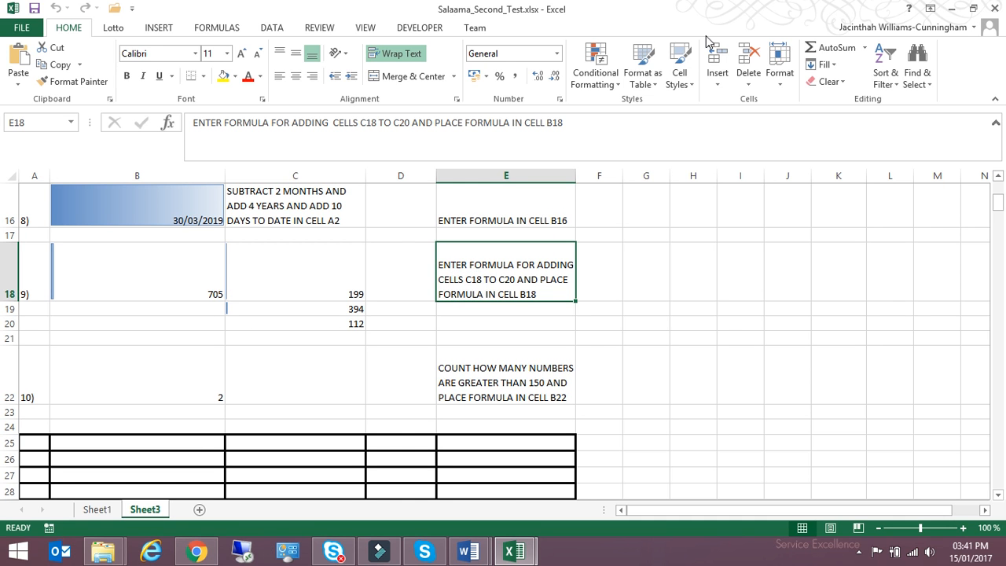
Close Salaama_Second_Test.xlsx and inspect the absolute reference example in G1 and C1 on Sheet1 of Cell_Reference_Charts_VLookup.xlsx
left_click(993, 9)
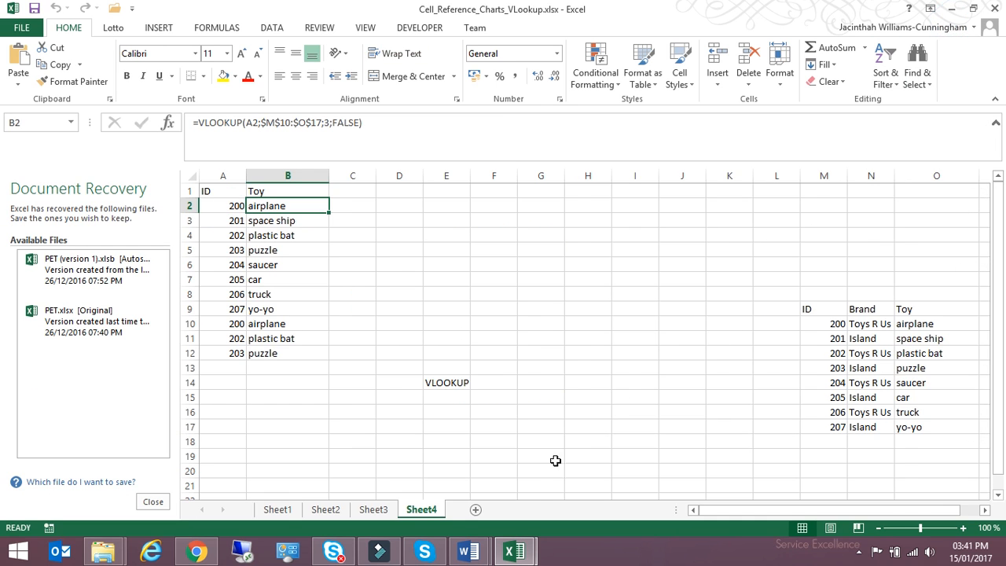
left_click(281, 510)
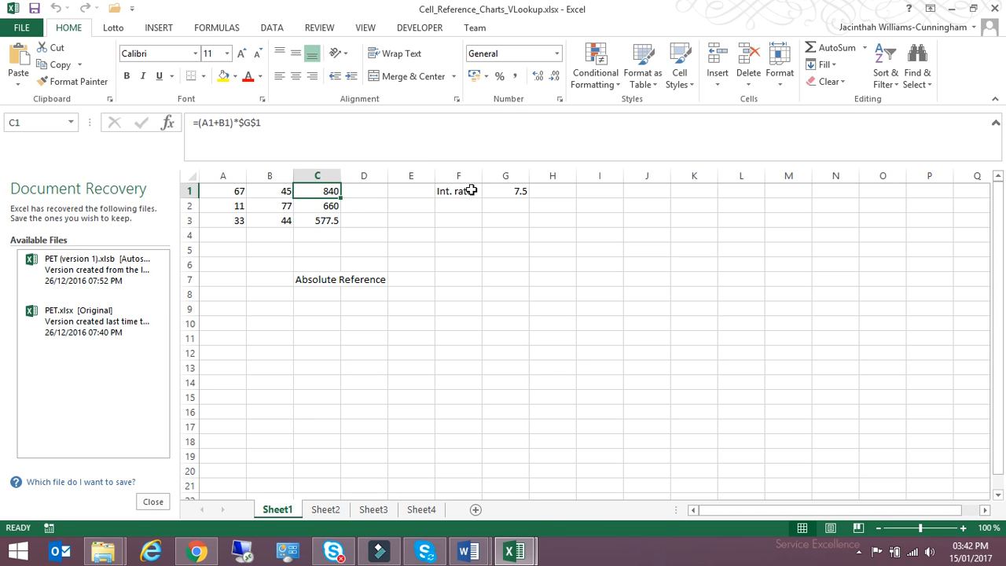
left_click(516, 196)
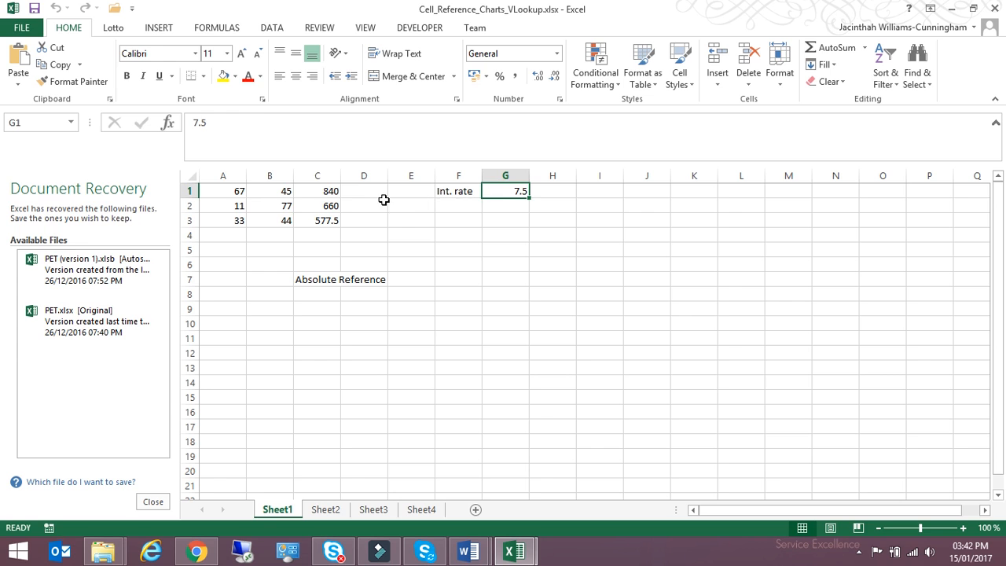
left_click(331, 197)
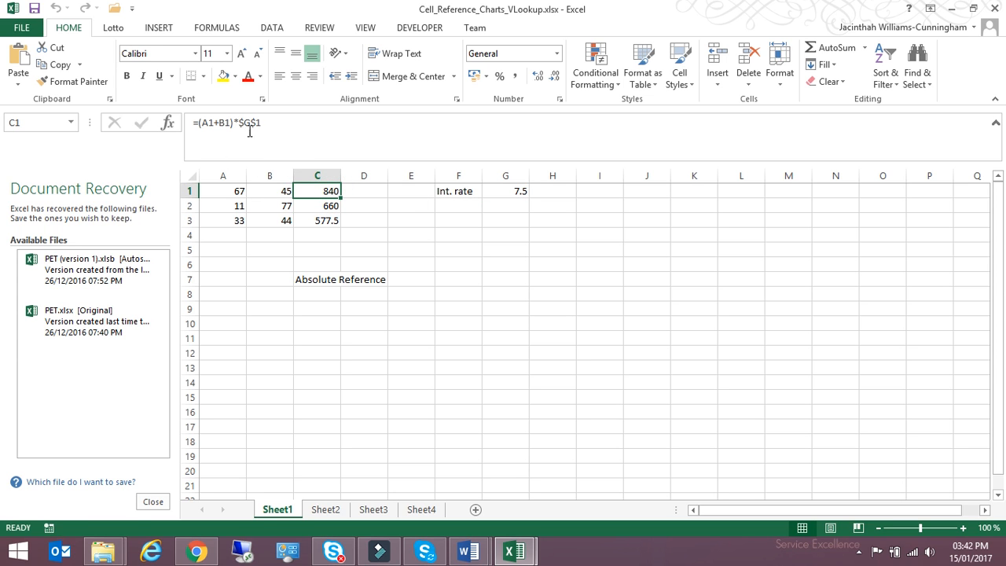
left_click_drag(270, 123, 185, 122)
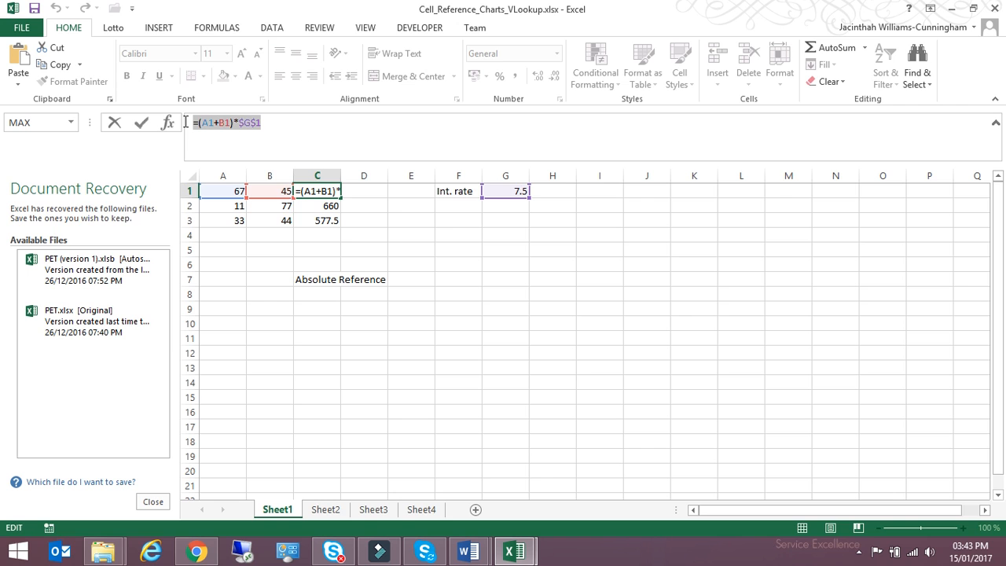
View the mixed reference example on Sheet2 and the chart with its data A1:B5 on Sheet3, leaving the C1 formula unedited
left_click(327, 510)
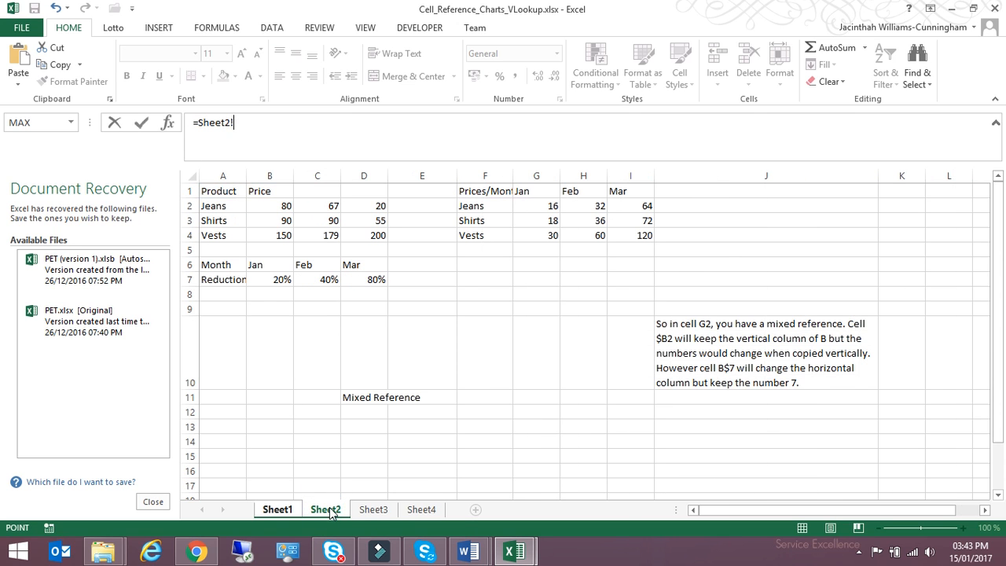
left_click(374, 510)
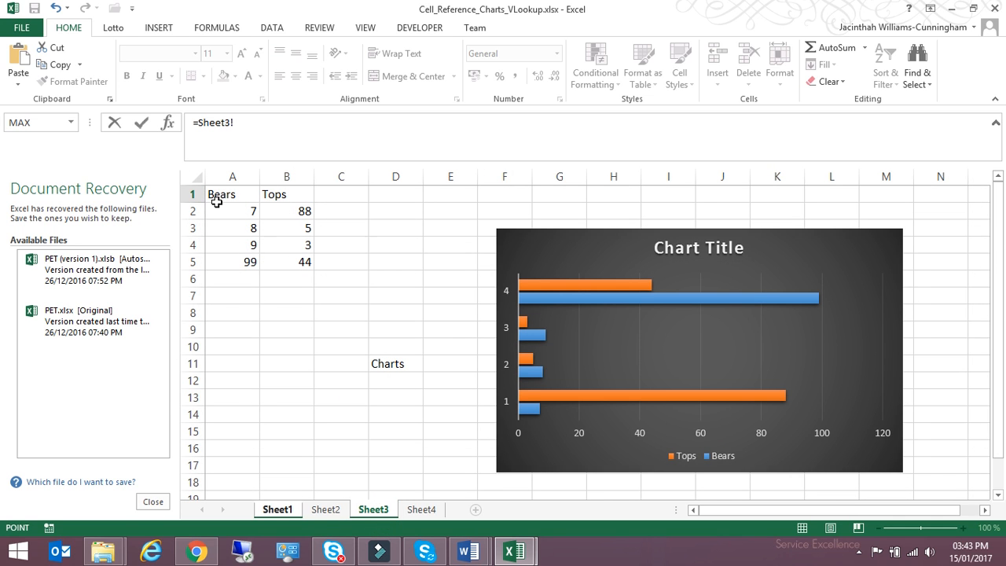
left_click_drag(216, 202, 298, 264)
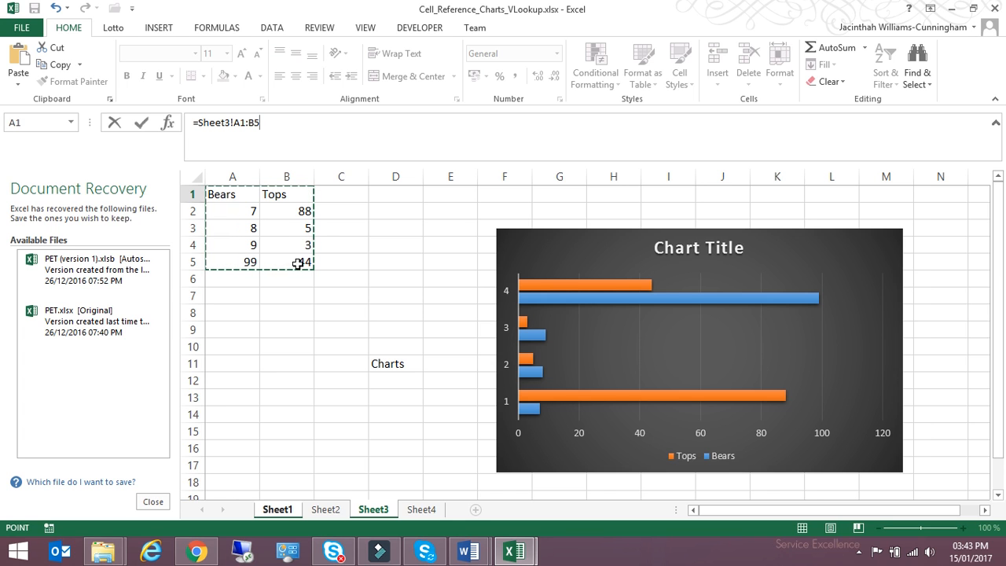
left_click(429, 513)
key("Escape")
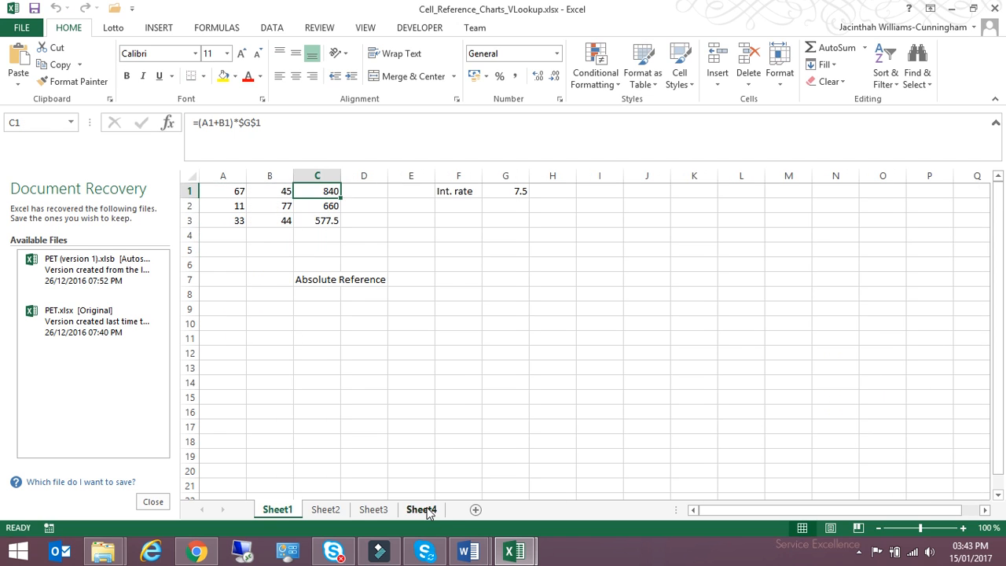
Examine the ID, Brand and Toy lookup table on Sheet4 and the VLOOKUP formulas in the Toy column B2:B12
left_click(431, 512)
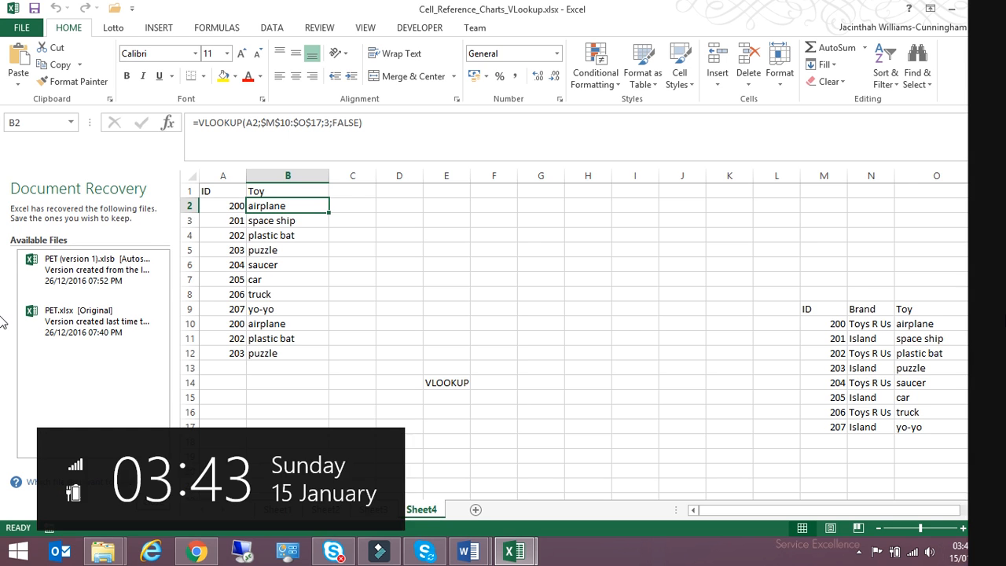
left_click_drag(835, 322, 915, 435)
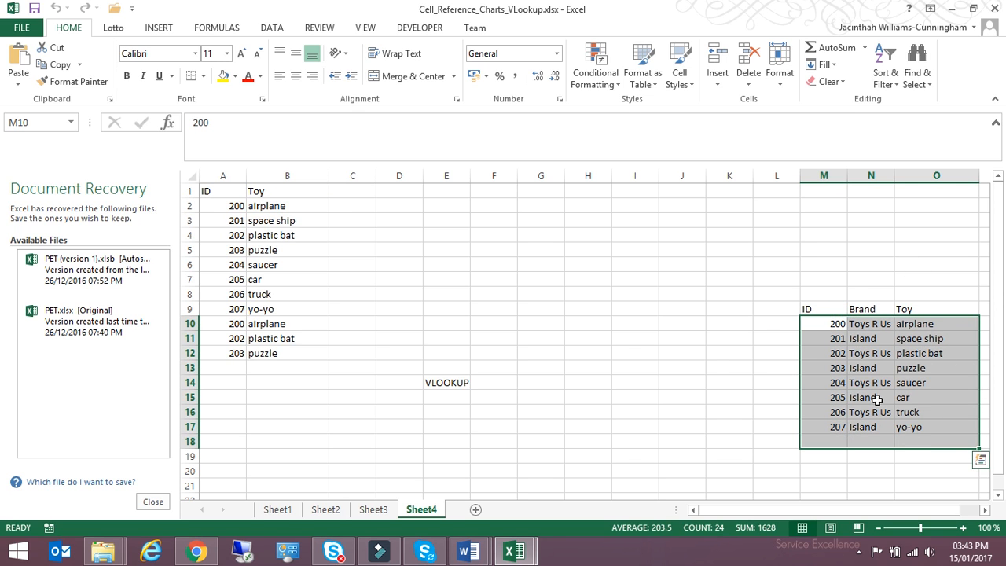
left_click(868, 330)
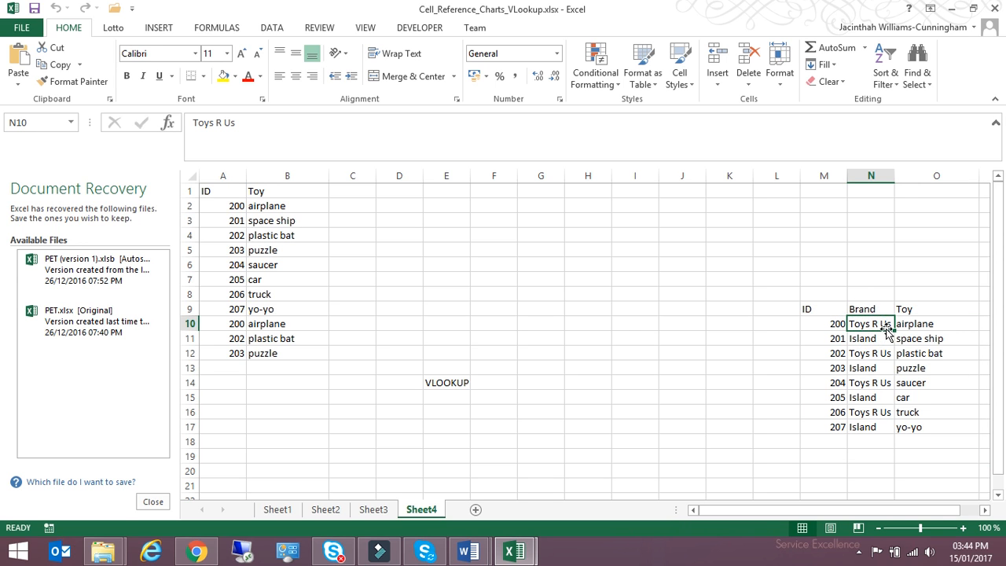
left_click(918, 325)
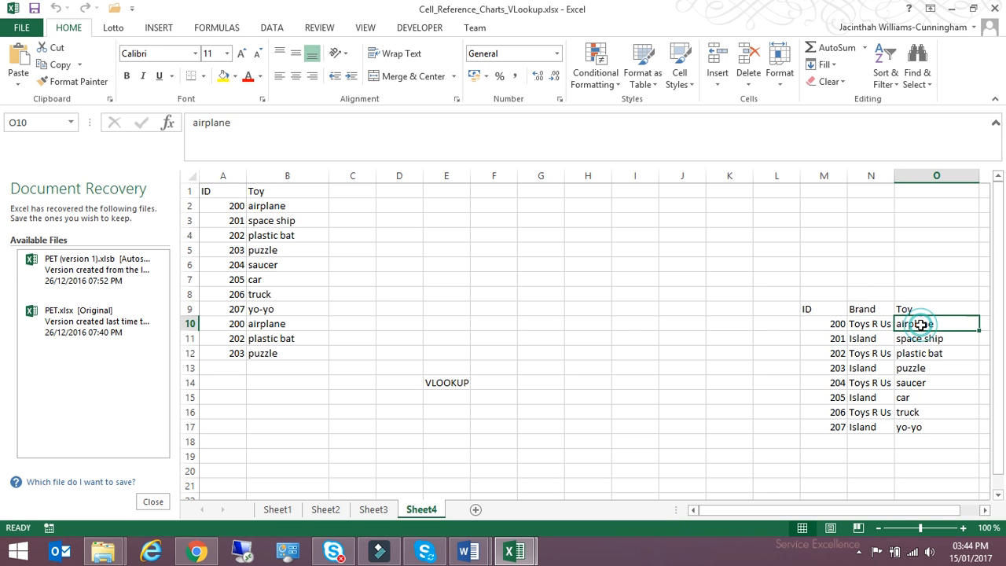
left_click(833, 340)
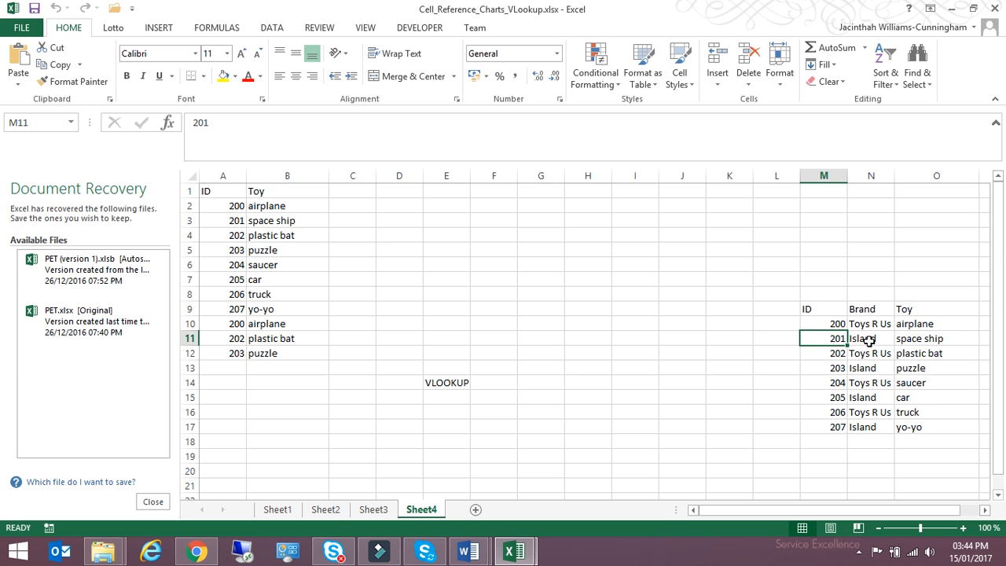
left_click(870, 340)
left_click(913, 338)
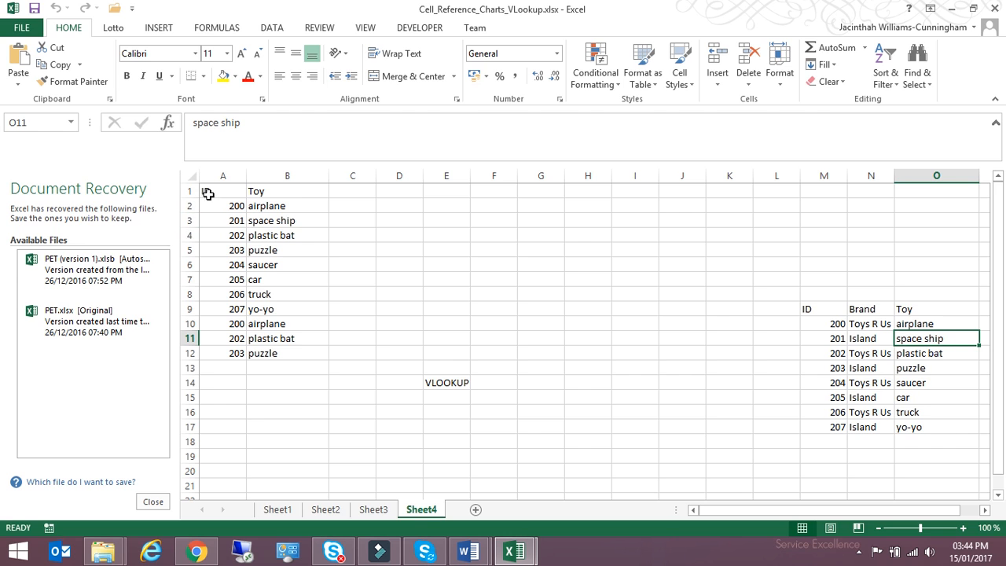
left_click(268, 208)
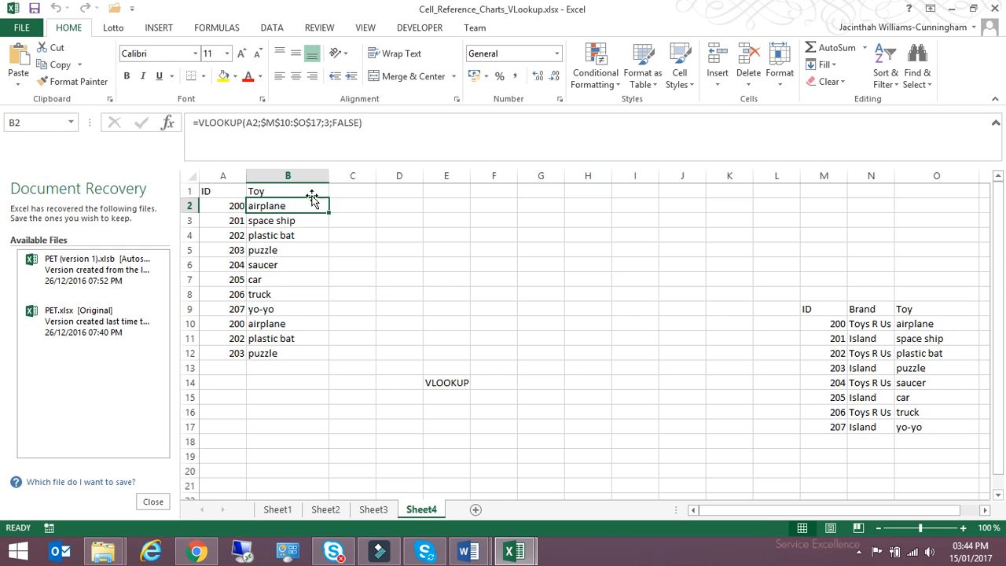
left_click_drag(288, 204, 284, 352)
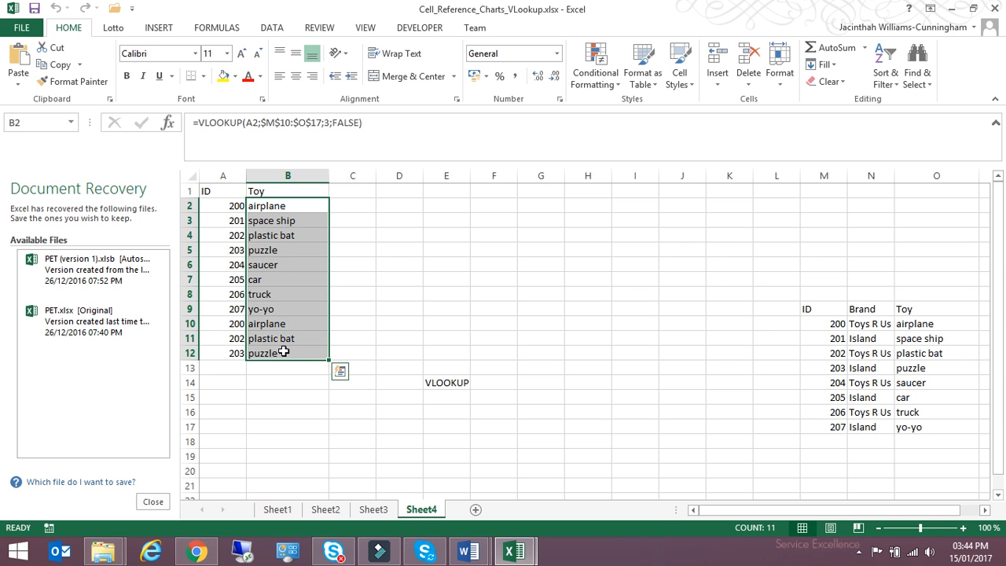